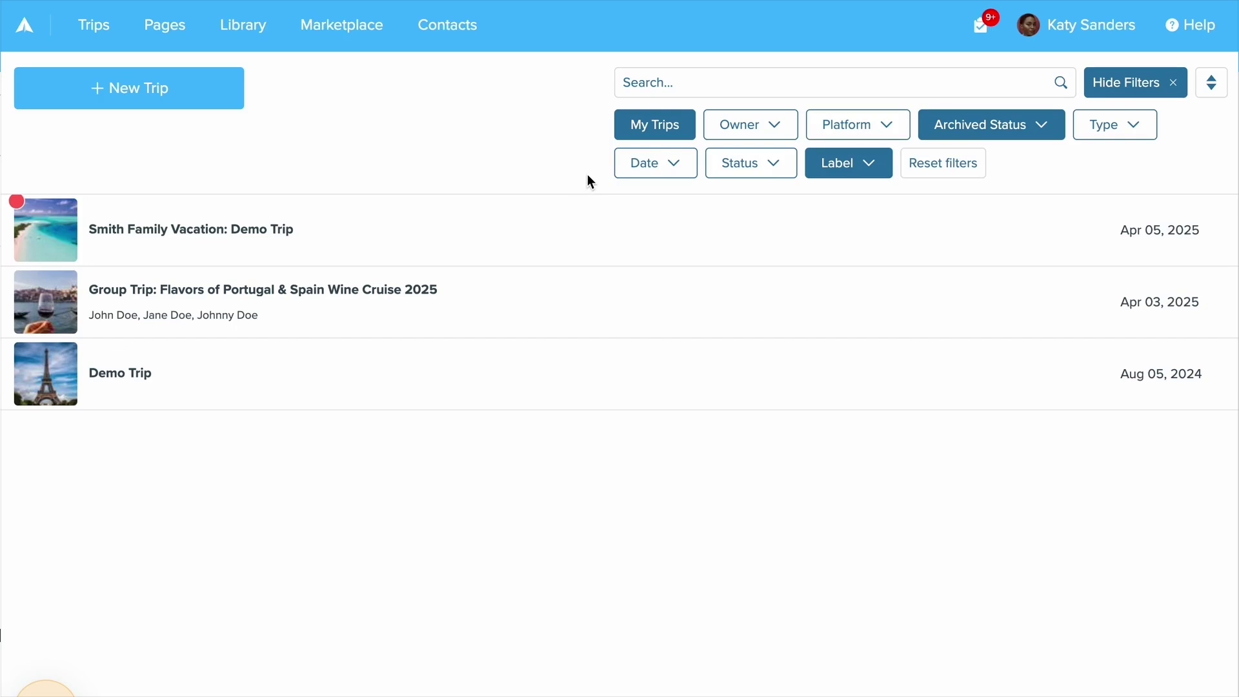
# Check the Payments tab under Linked Accounts in account settings to confirm Stripe is connected
pyautogui.click(1059, 27)
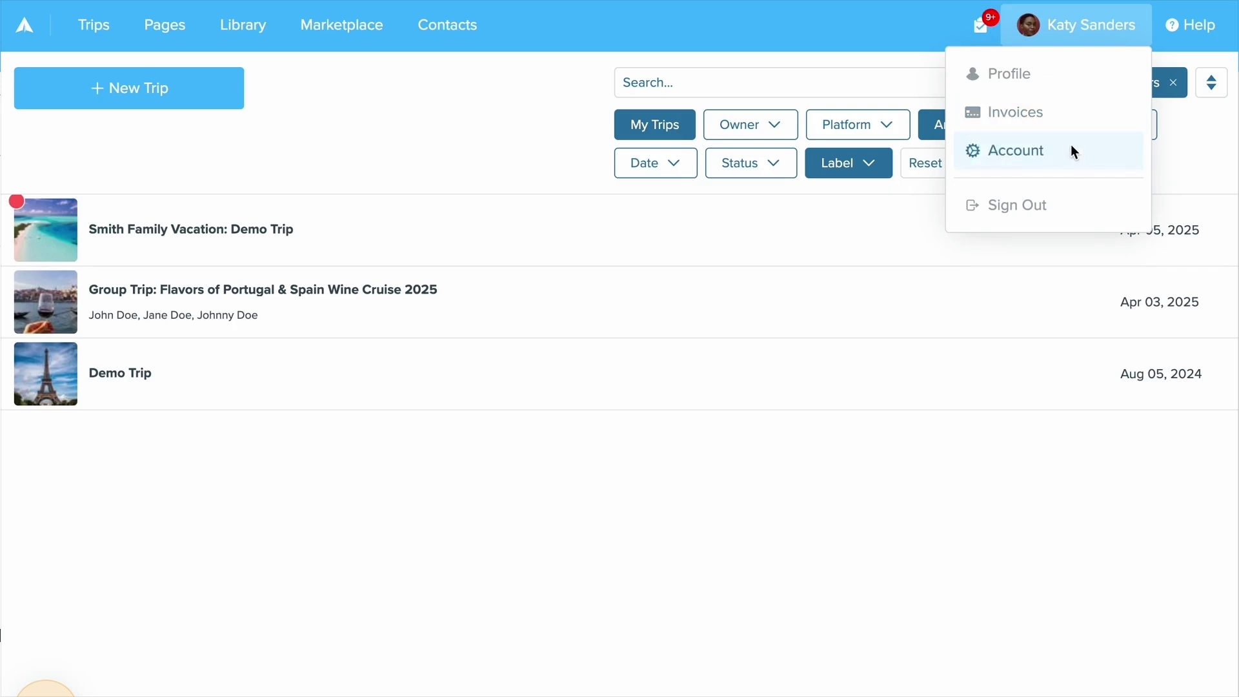
pyautogui.click(1071, 145)
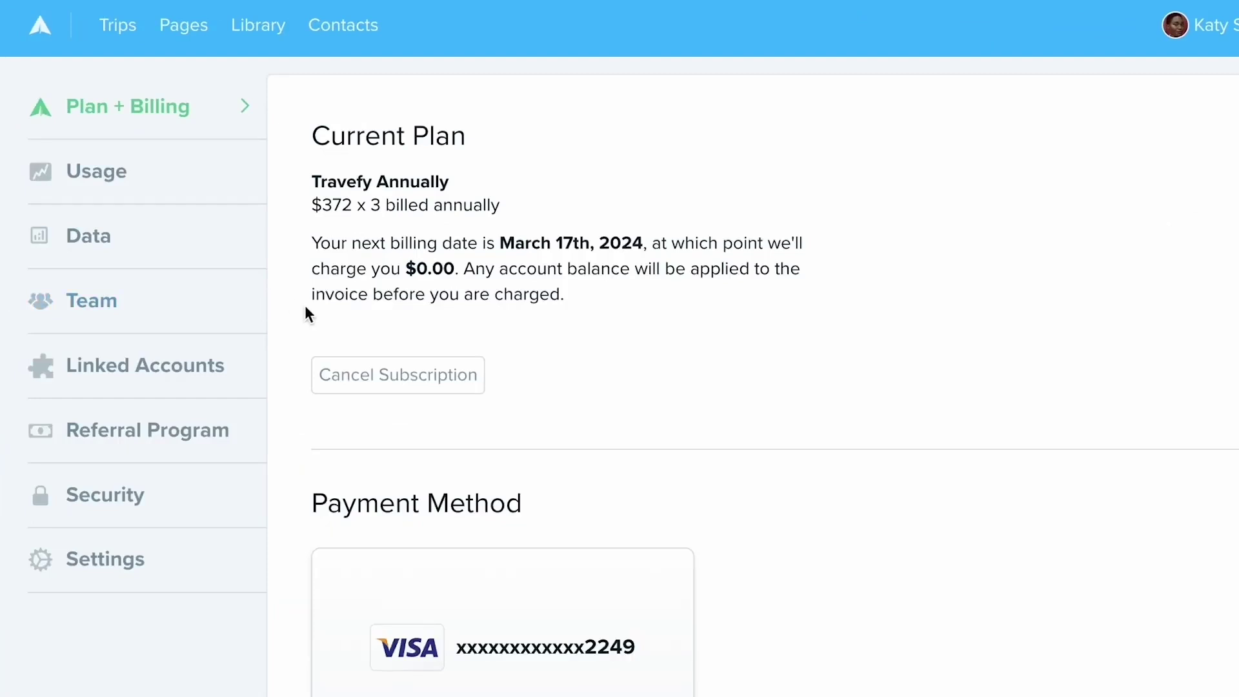
pyautogui.click(163, 378)
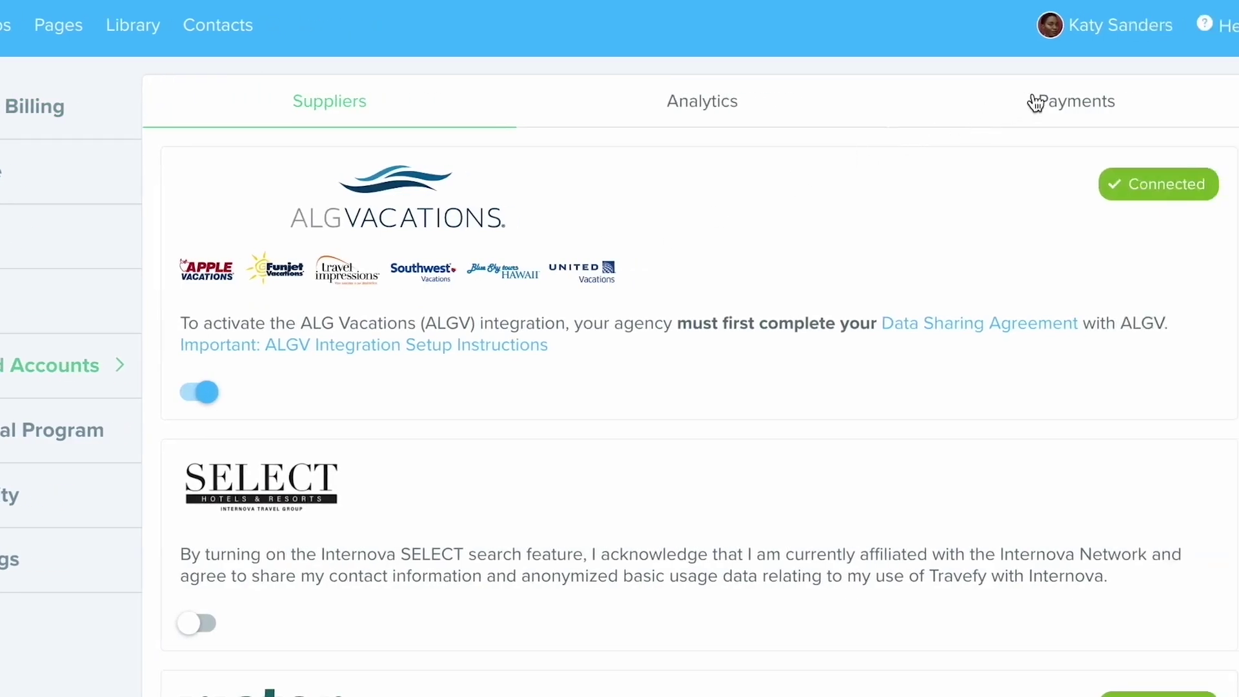
pyautogui.click(1067, 111)
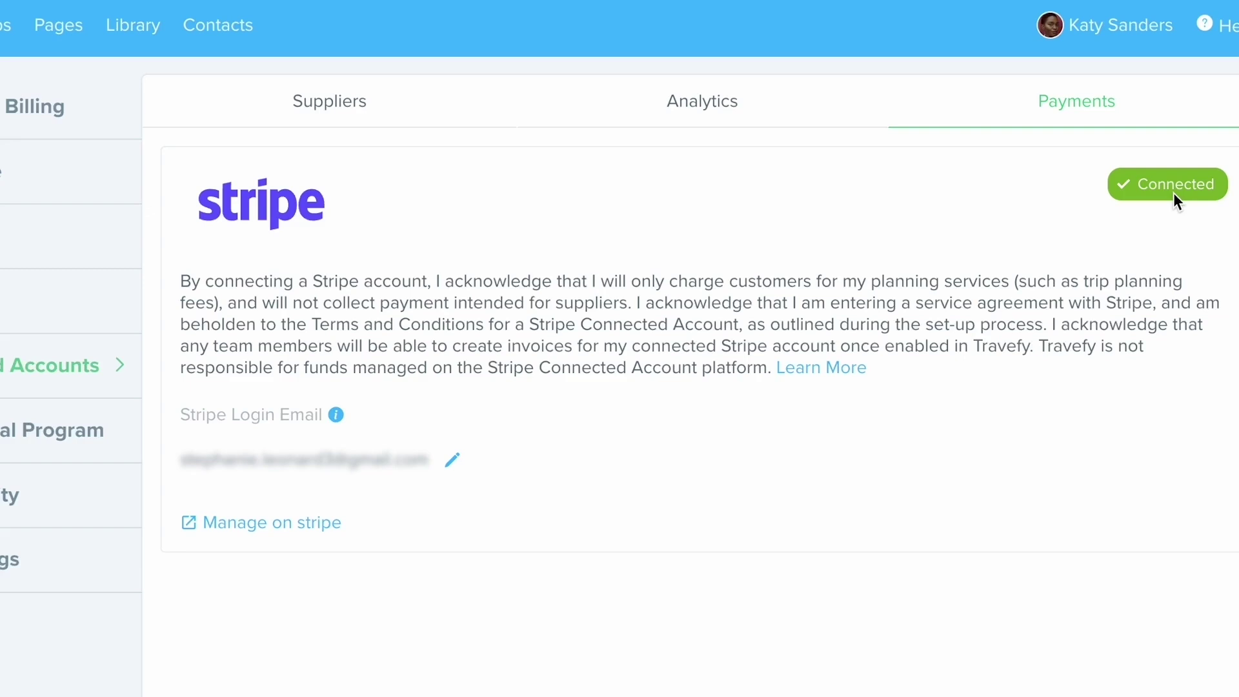
# In the Invoices list, review the Hawaii Trip - Planning Fee invoice and the paid invoices
pyautogui.click(1116, 36)
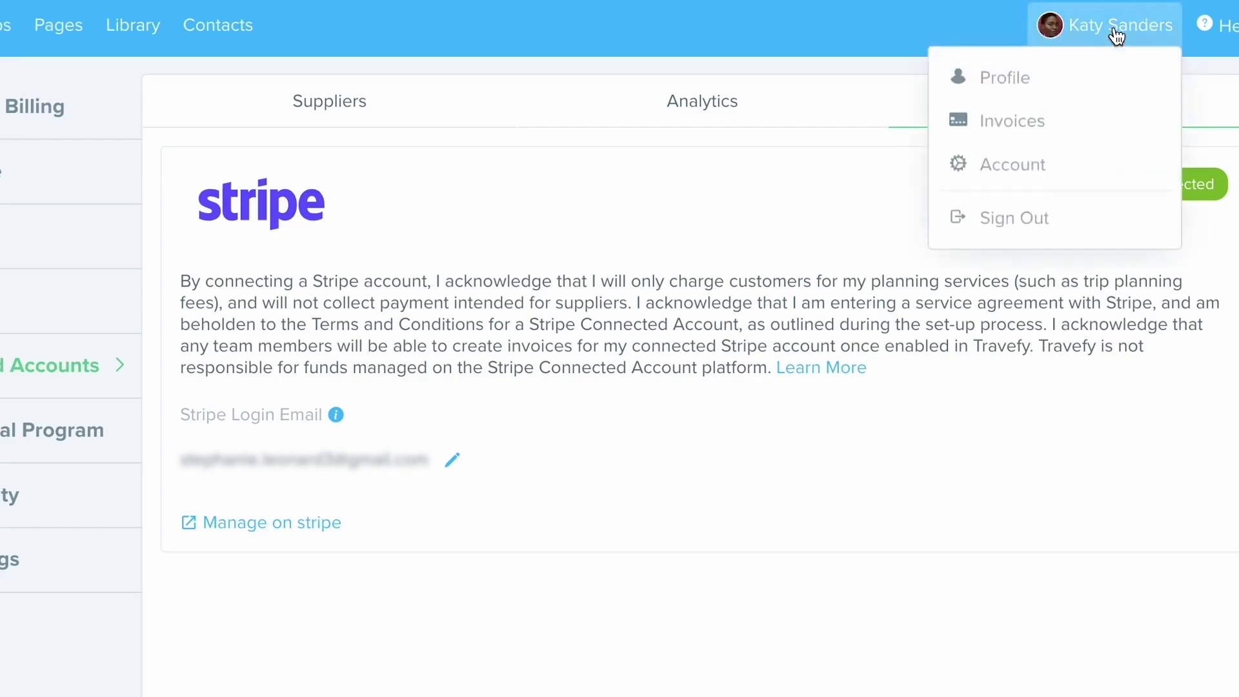
pyautogui.click(1033, 127)
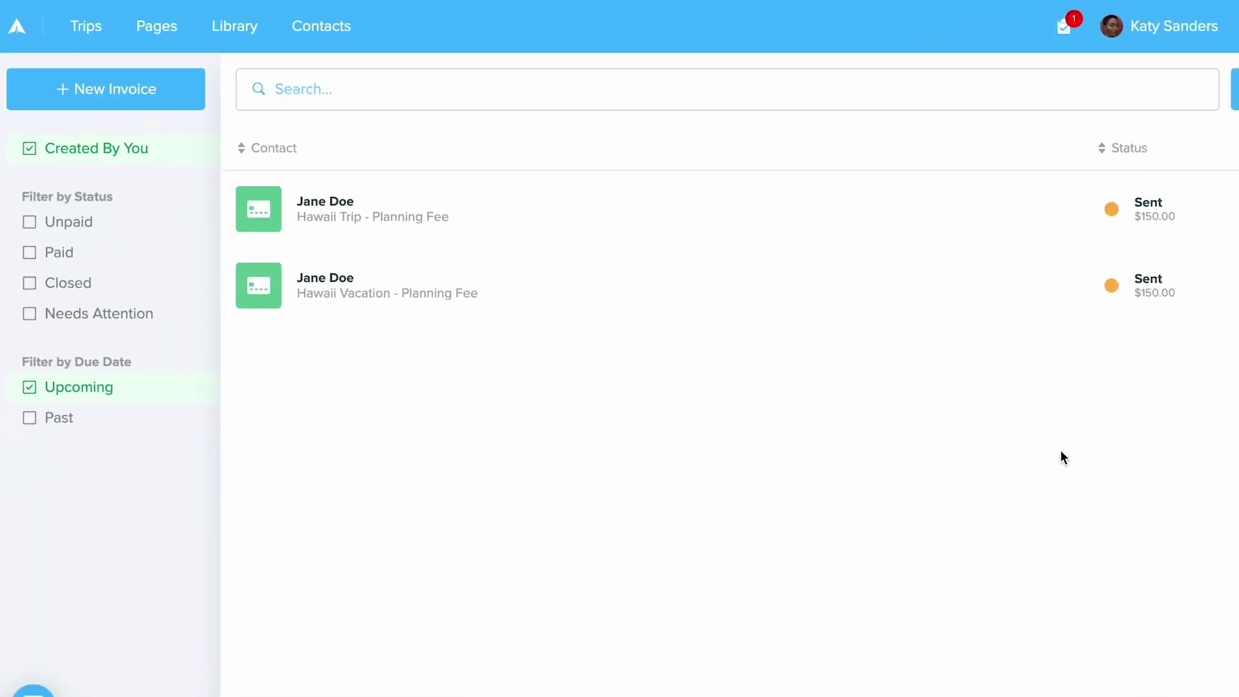
pyautogui.click(402, 213)
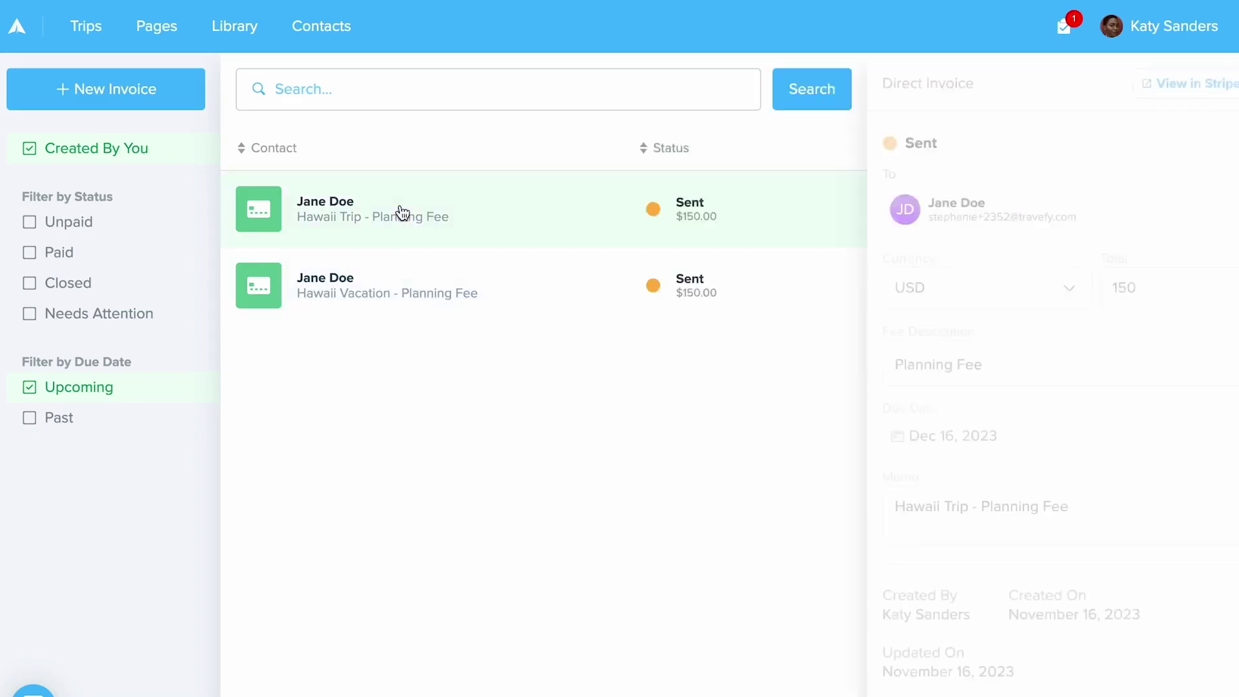
pyautogui.click(55, 255)
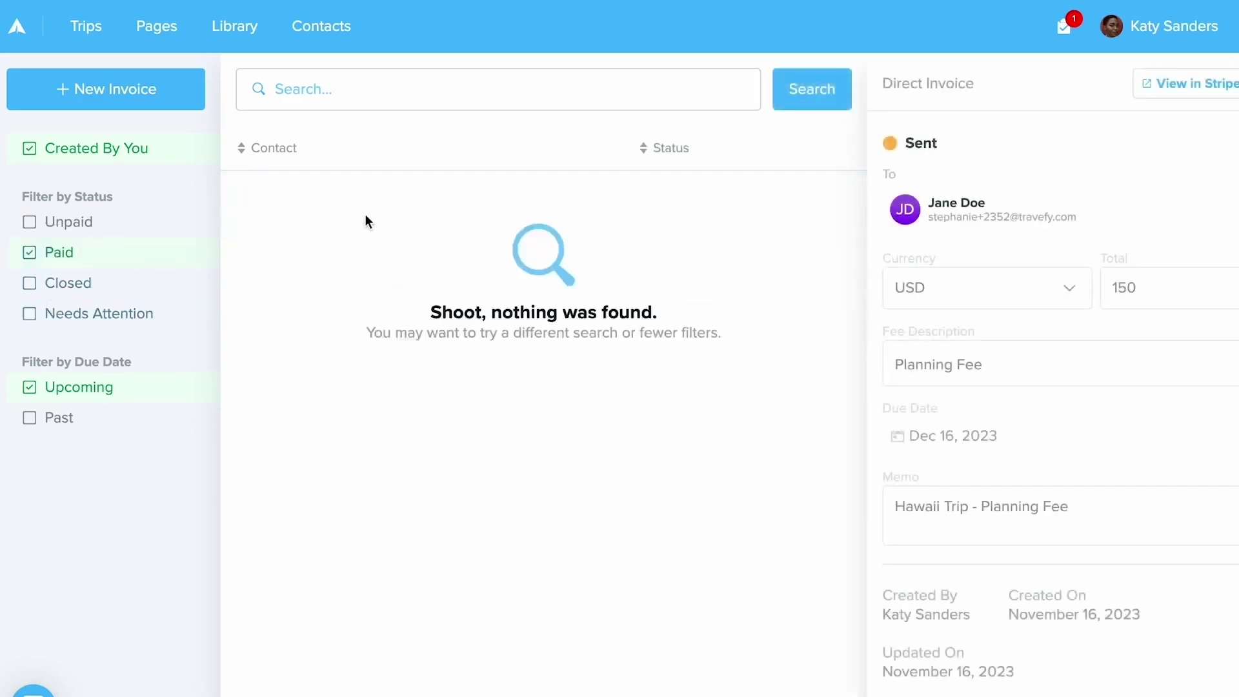
pyautogui.click(79, 389)
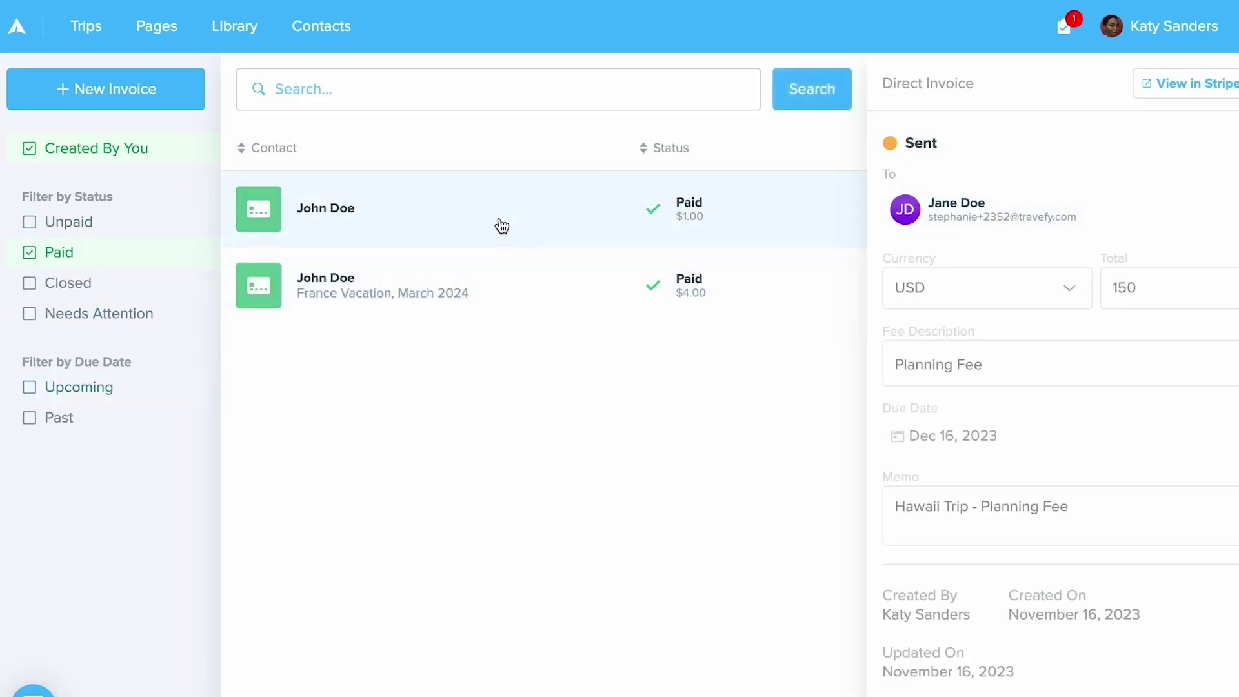
pyautogui.click(500, 226)
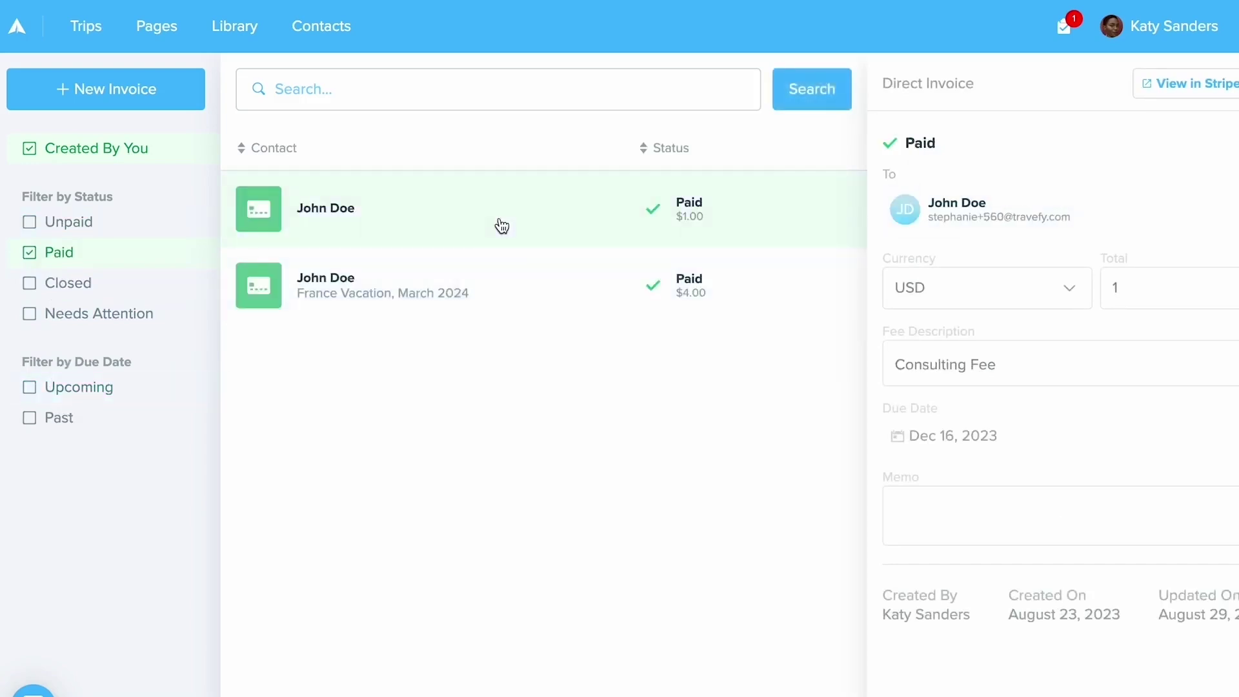
pyautogui.click(1184, 91)
# Filter invoices to unpaid with upcoming due dates, then begin a new direct invoice
pyautogui.click(117, 252)
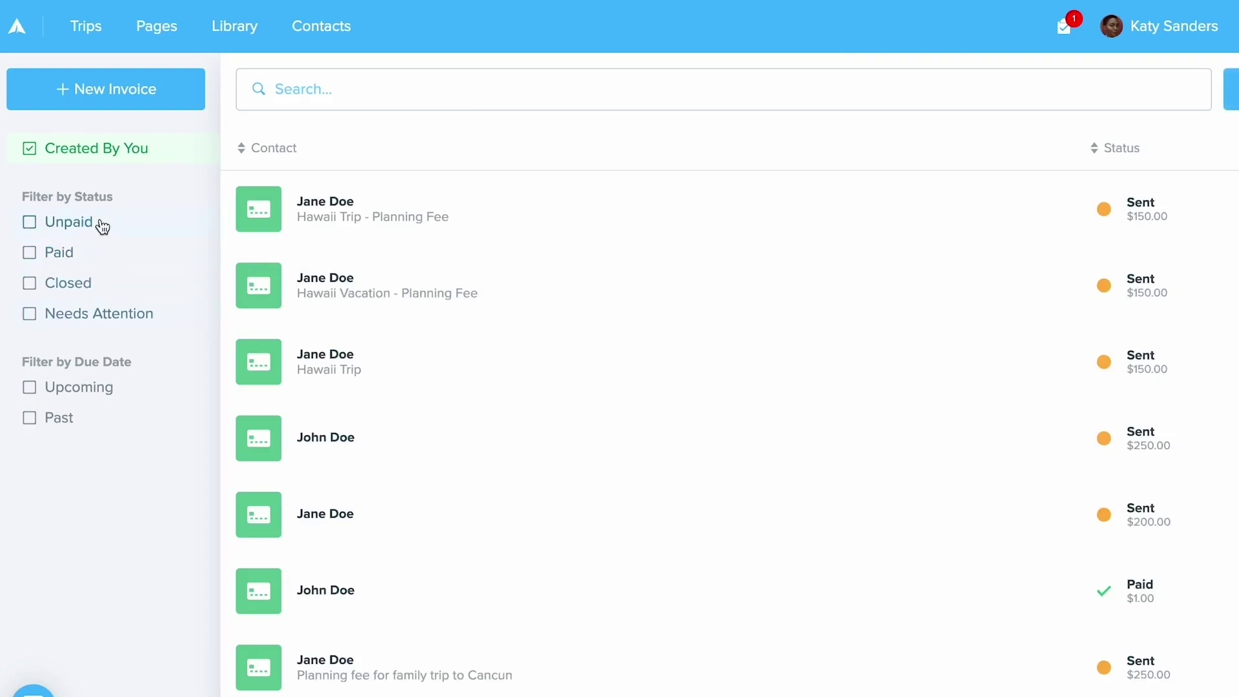
pyautogui.click(102, 227)
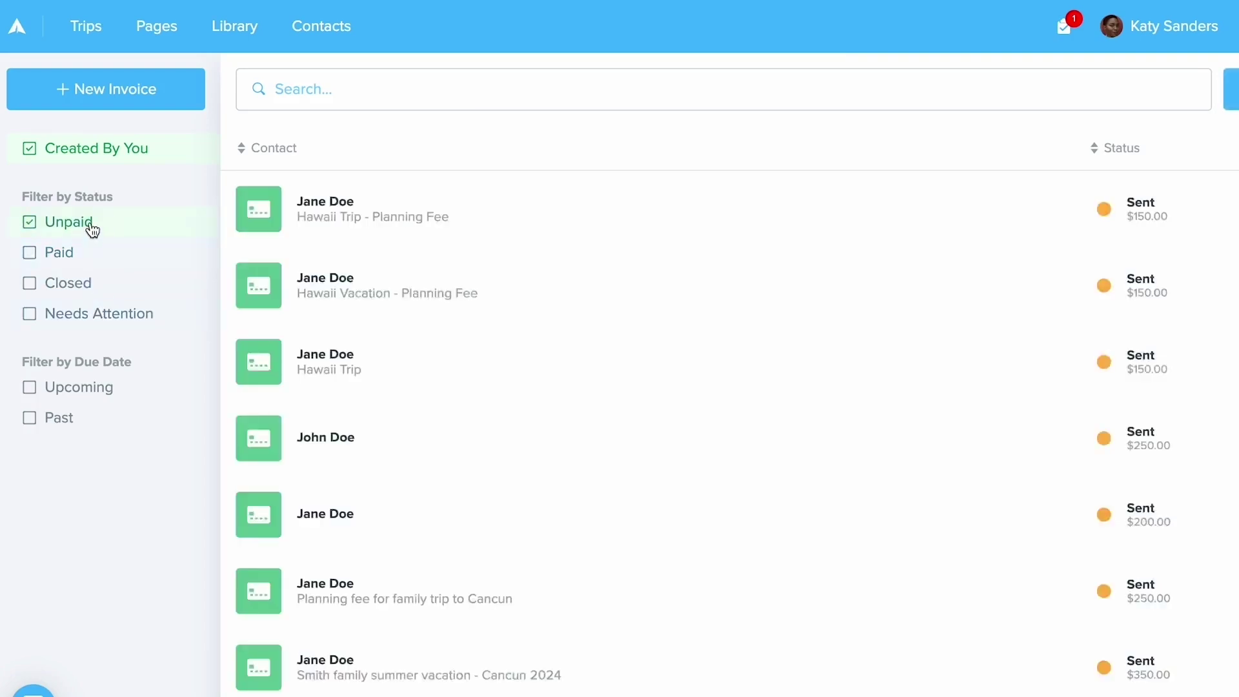
pyautogui.click(94, 394)
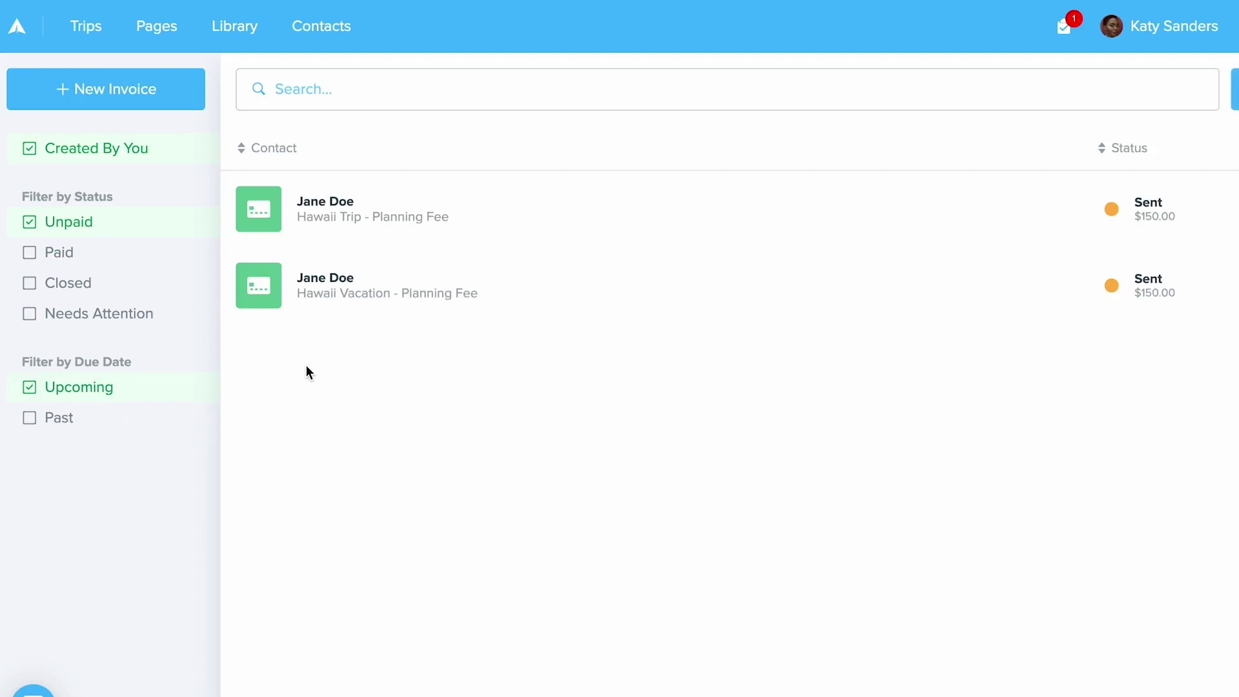
pyautogui.click(178, 107)
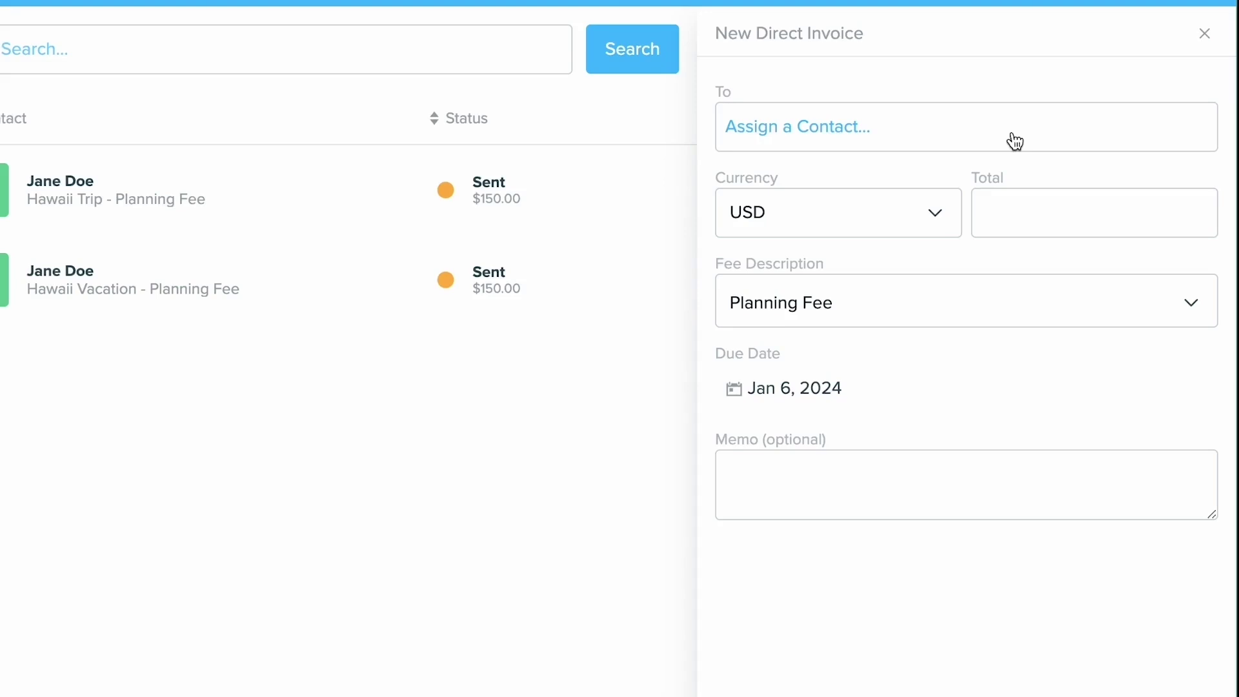
# Search 'jane' and pick the matching client as the invoice recipient
pyautogui.click(1014, 134)
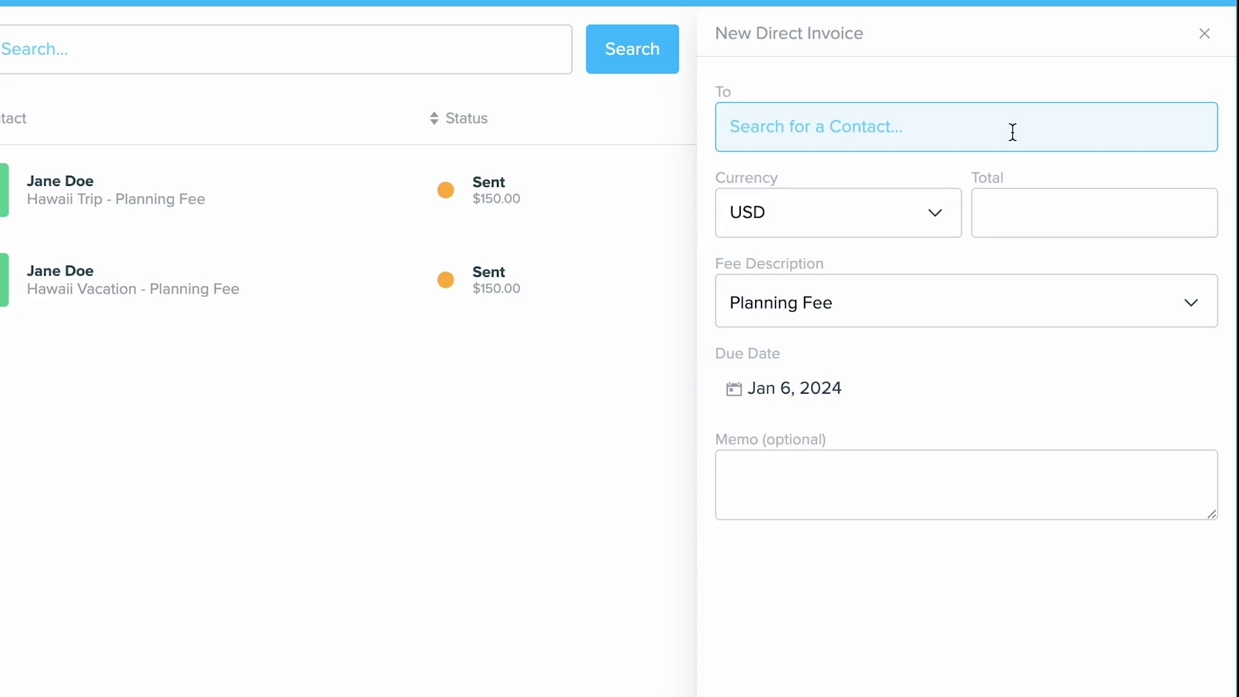
pyautogui.write('jane')
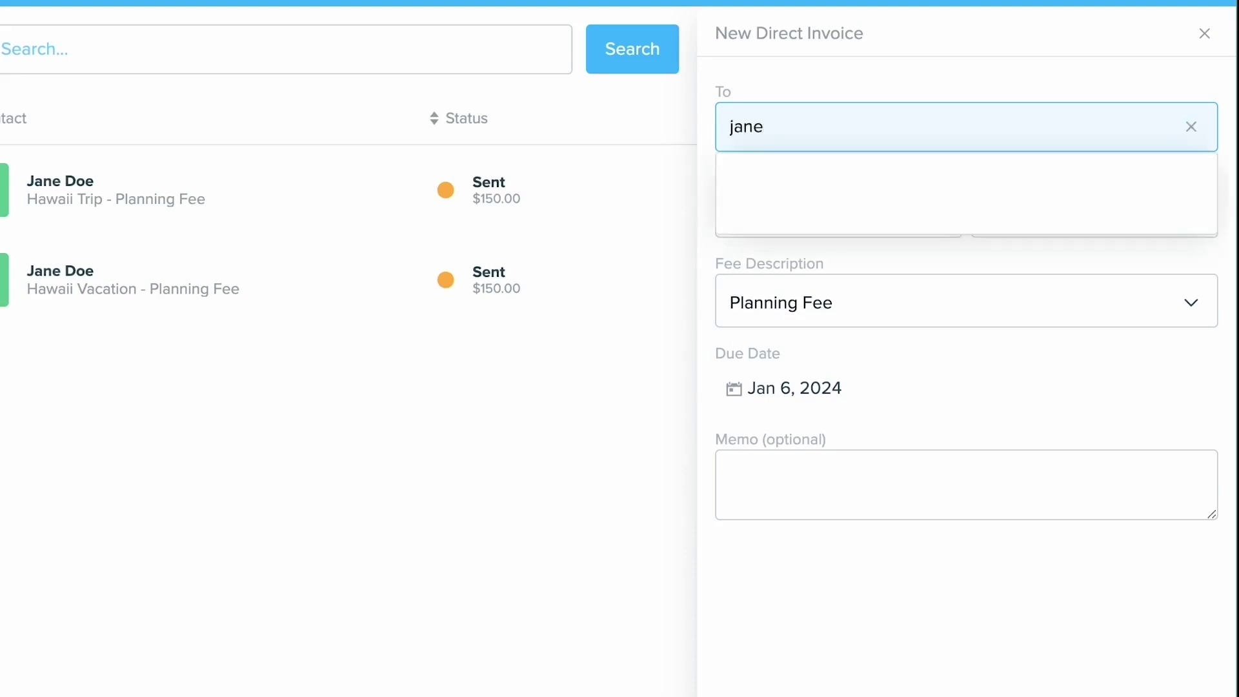
pyautogui.click(921, 204)
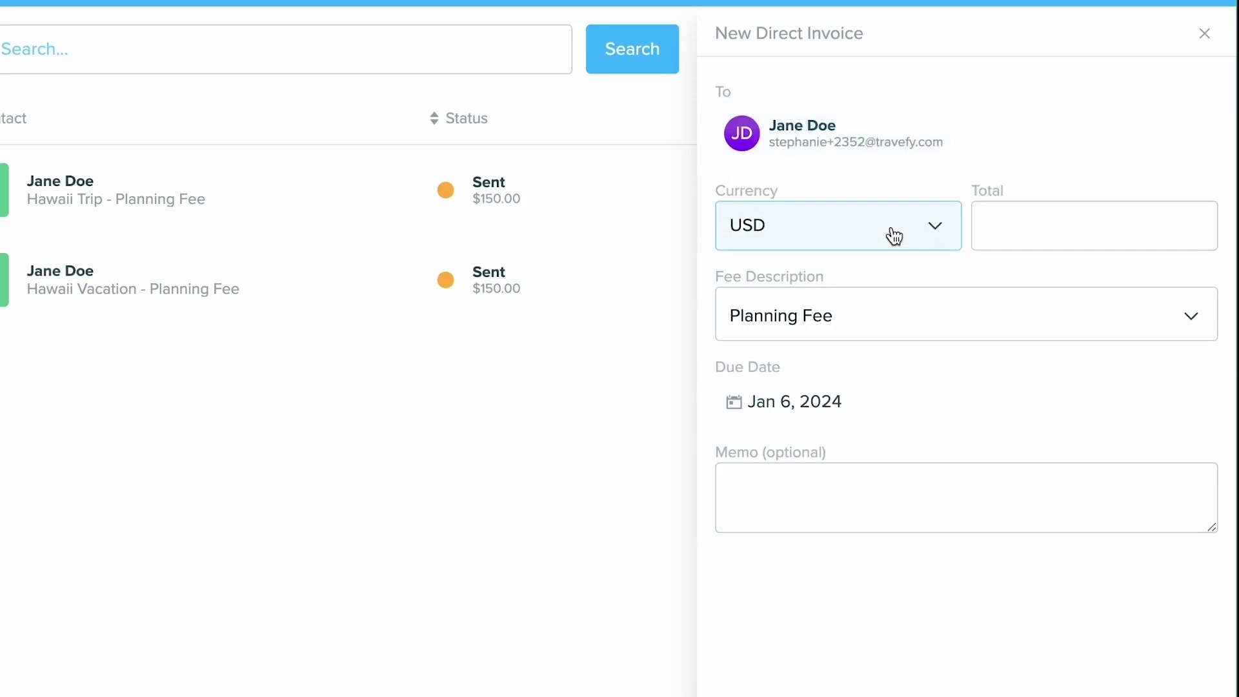
# Set the invoice total to 150.00 USD with the Consulting Fee description
pyautogui.click(1001, 236)
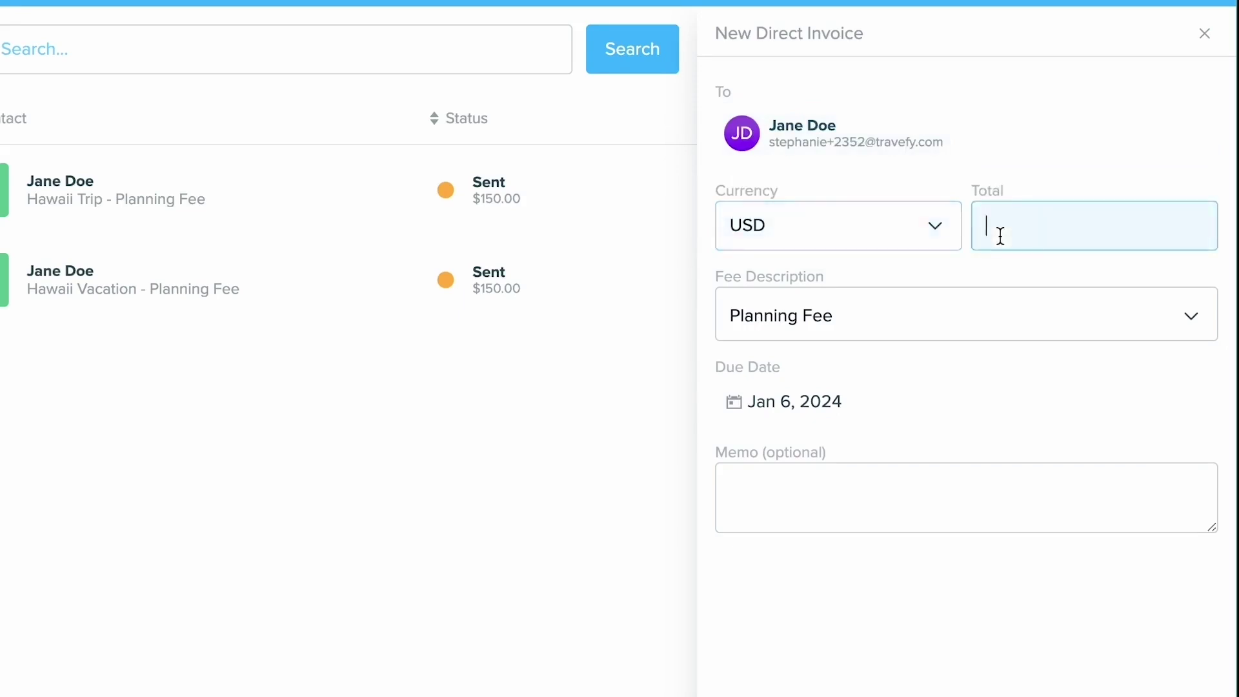
pyautogui.click(891, 220)
pyautogui.click(1087, 229)
pyautogui.write('150.00')
pyautogui.click(1027, 305)
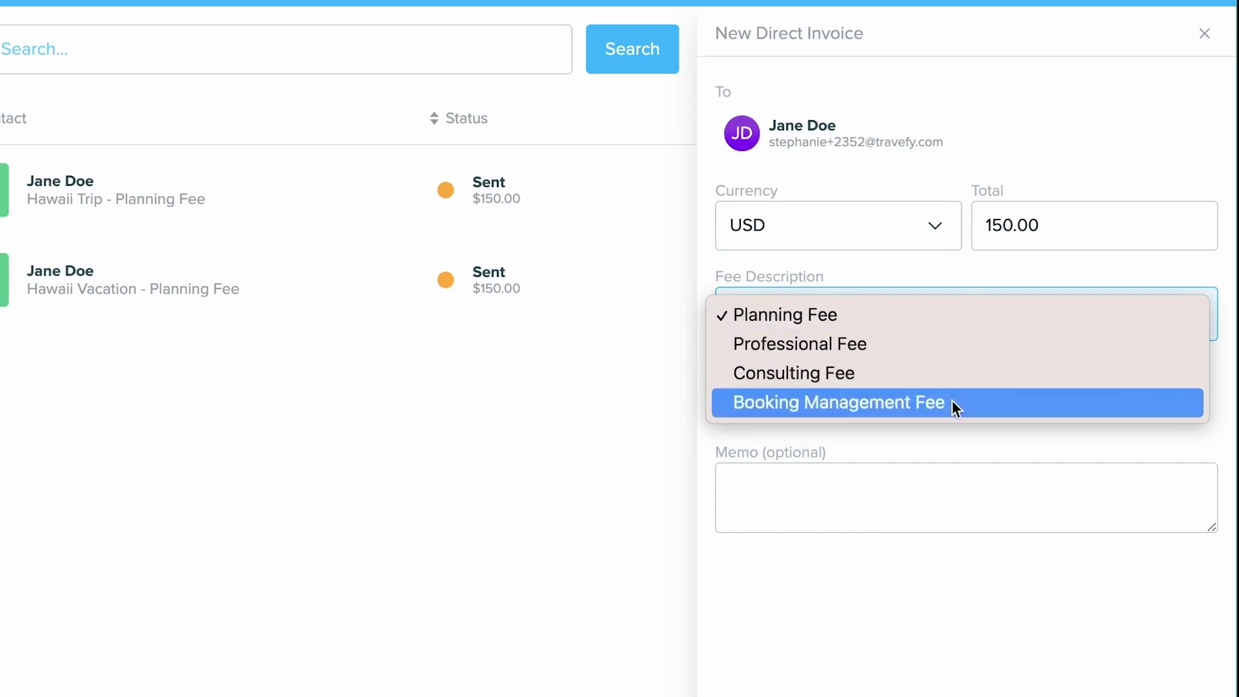
pyautogui.click(850, 375)
# Add the memo 'Hawaii Vacation' and send the invoice
pyautogui.click(762, 476)
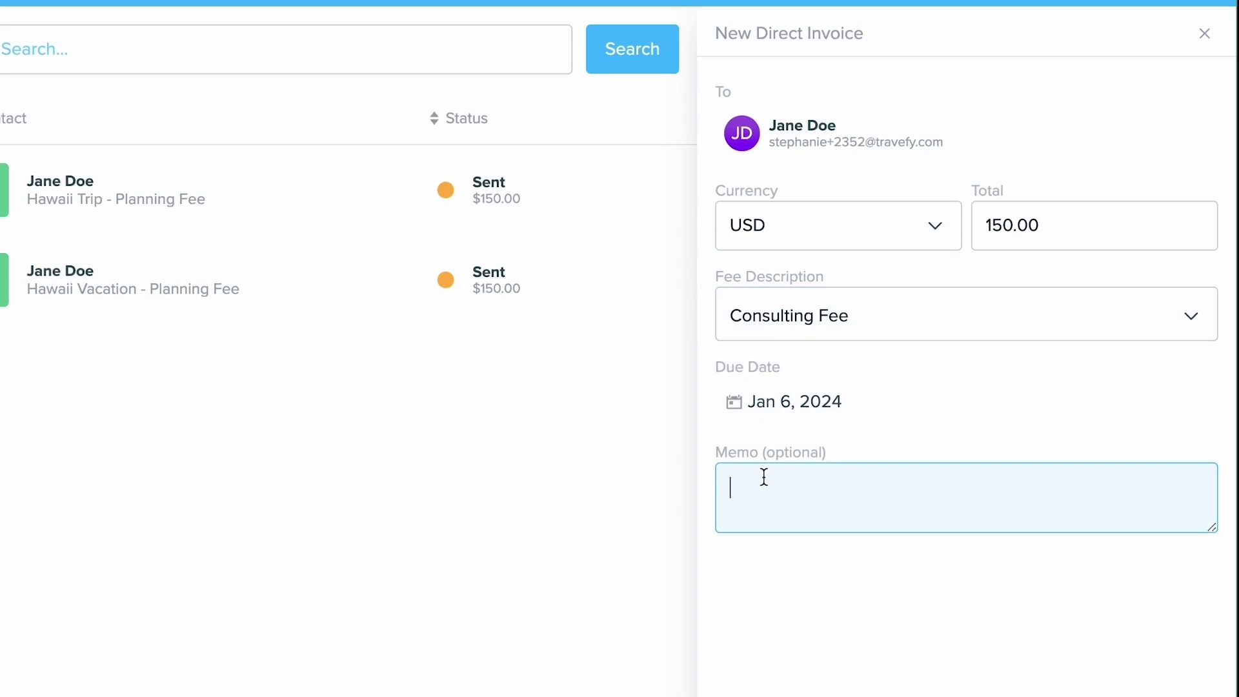
pyautogui.write('Hawaii Vacation')
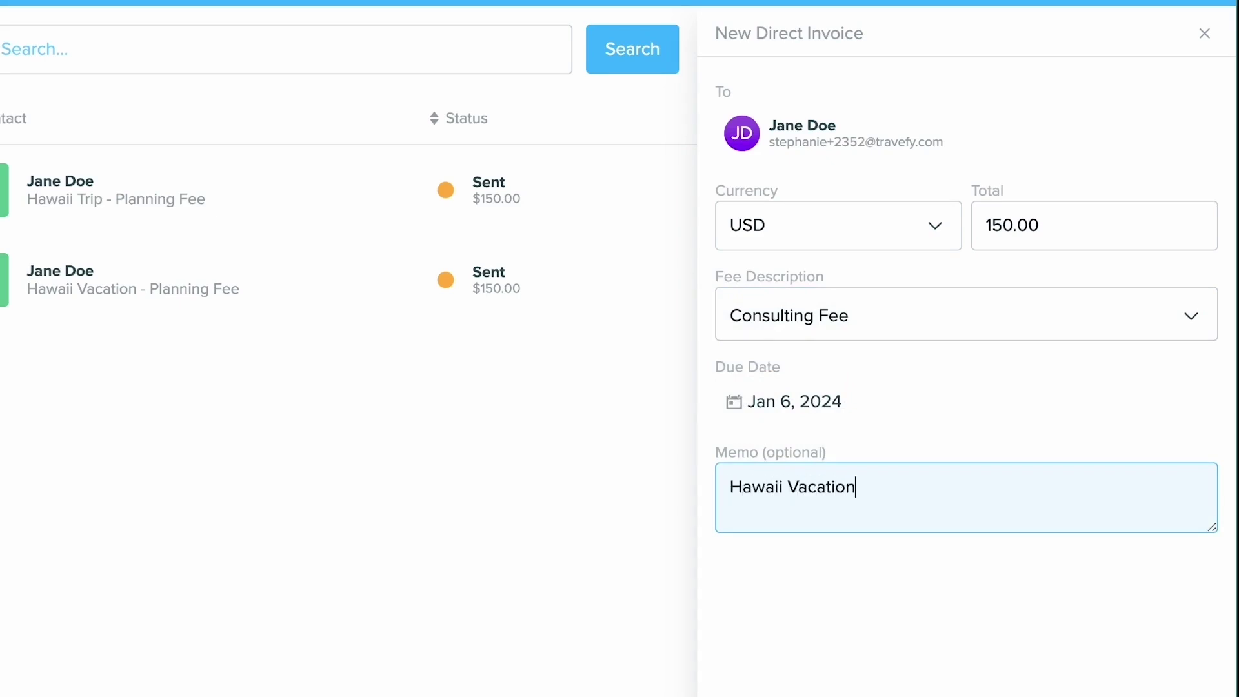
pyautogui.click(936, 559)
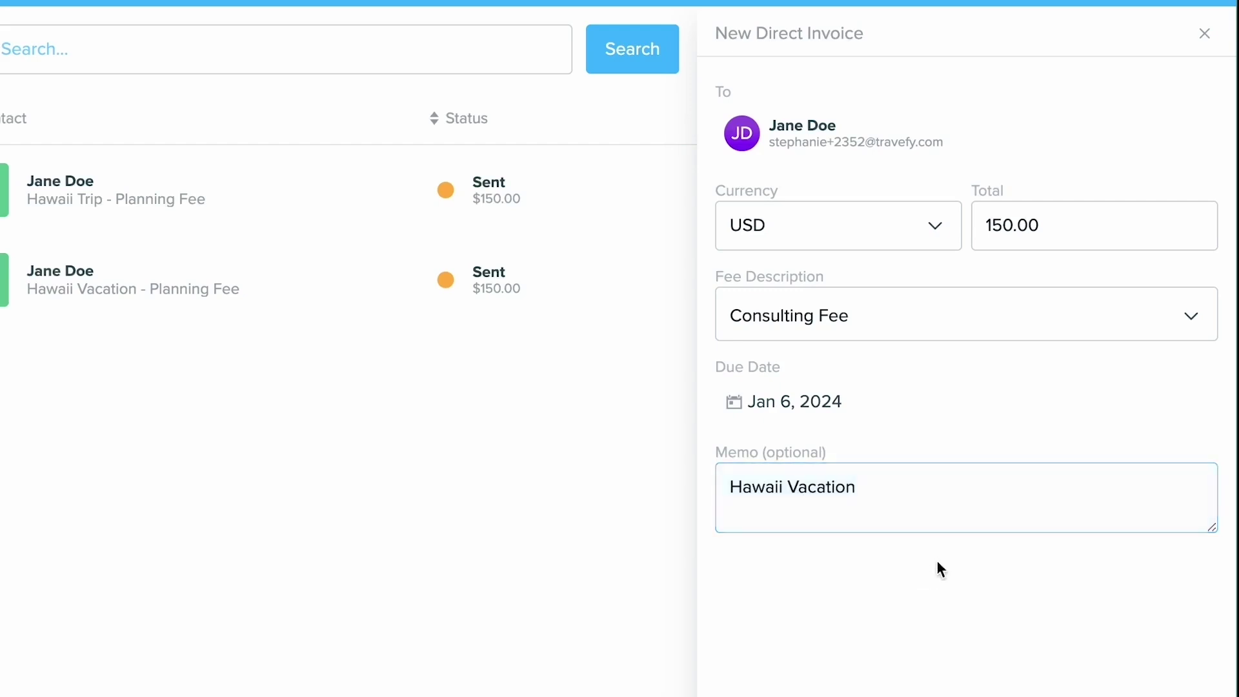
pyautogui.click(1121, 664)
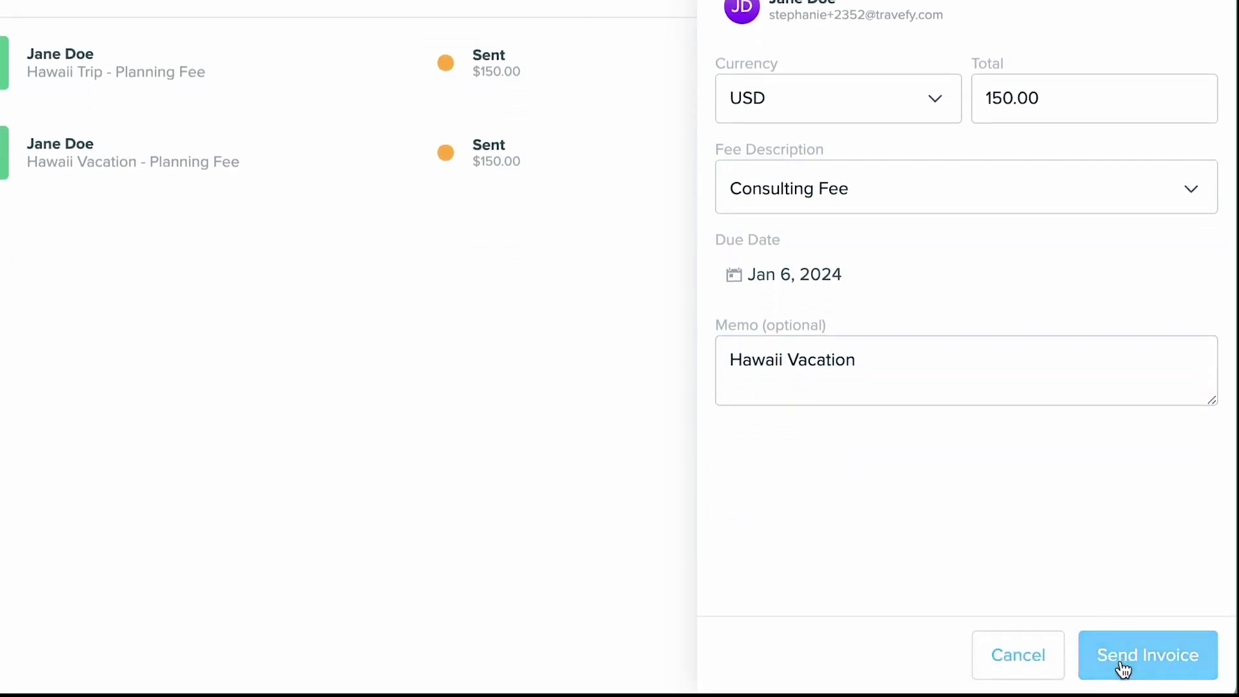
pyautogui.click(1124, 669)
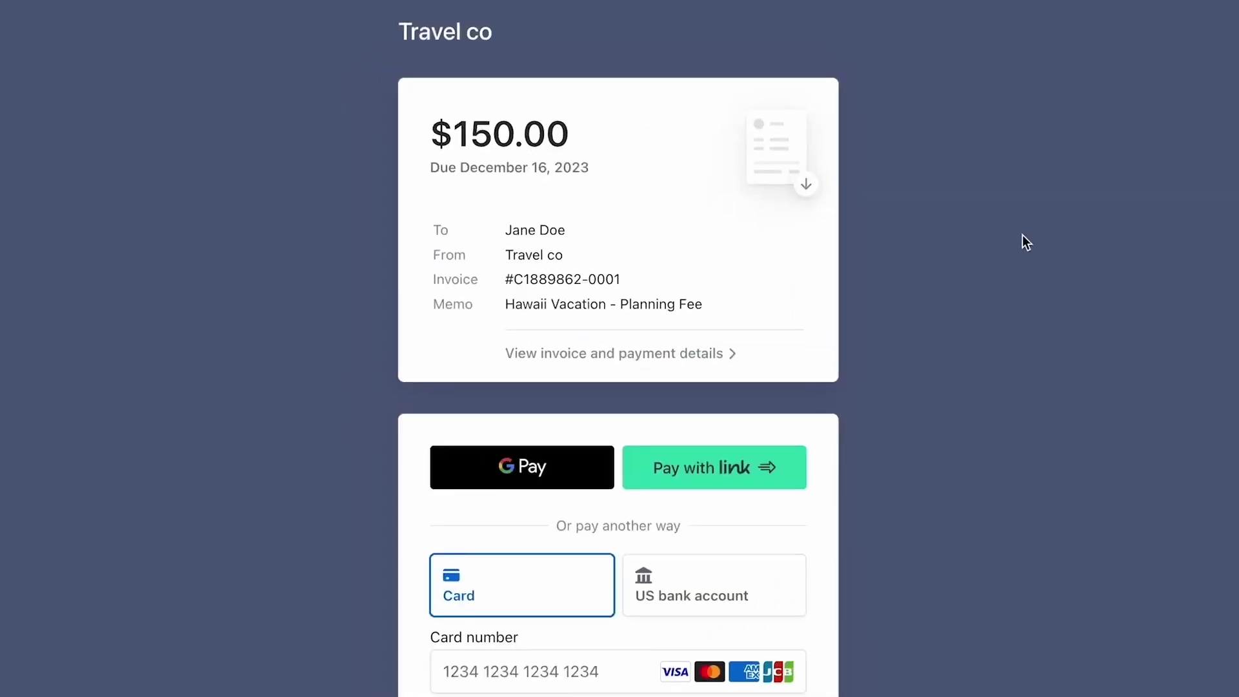
# Scroll through Stripe's $150.00 payment page to review the summary and card, bank, Google Pay and Link options
pyautogui.scroll(-2, 1023, 235)
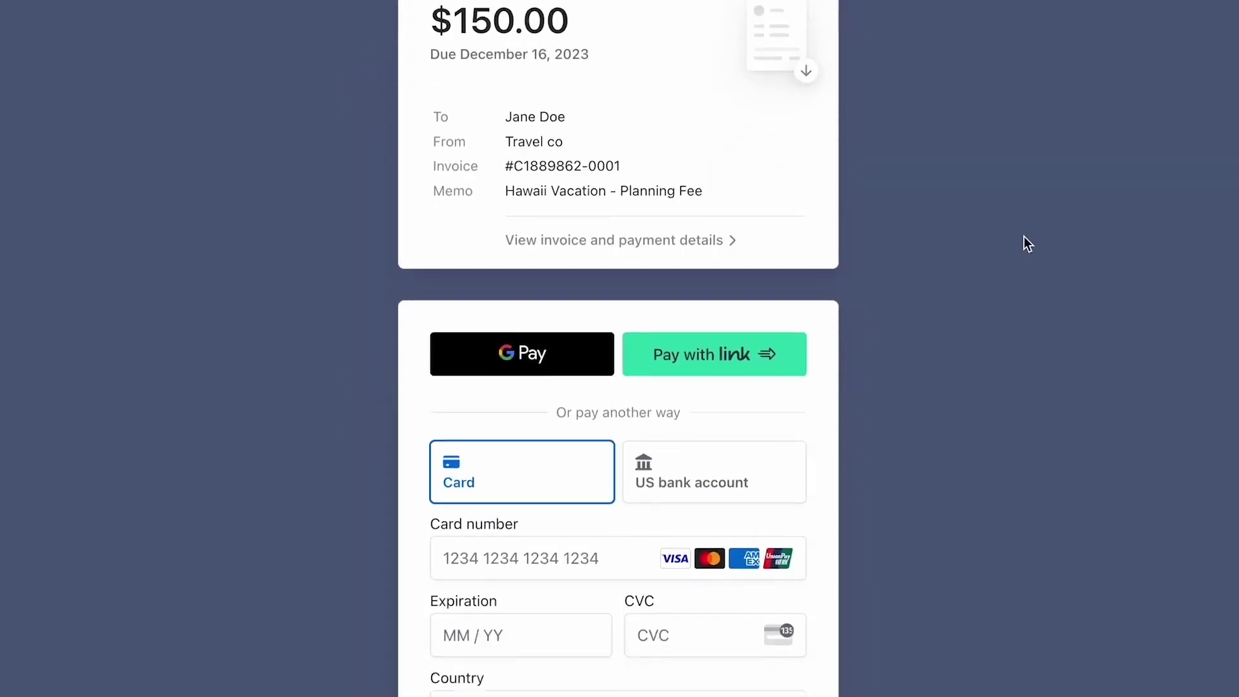
pyautogui.scroll(-1, 1024, 236)
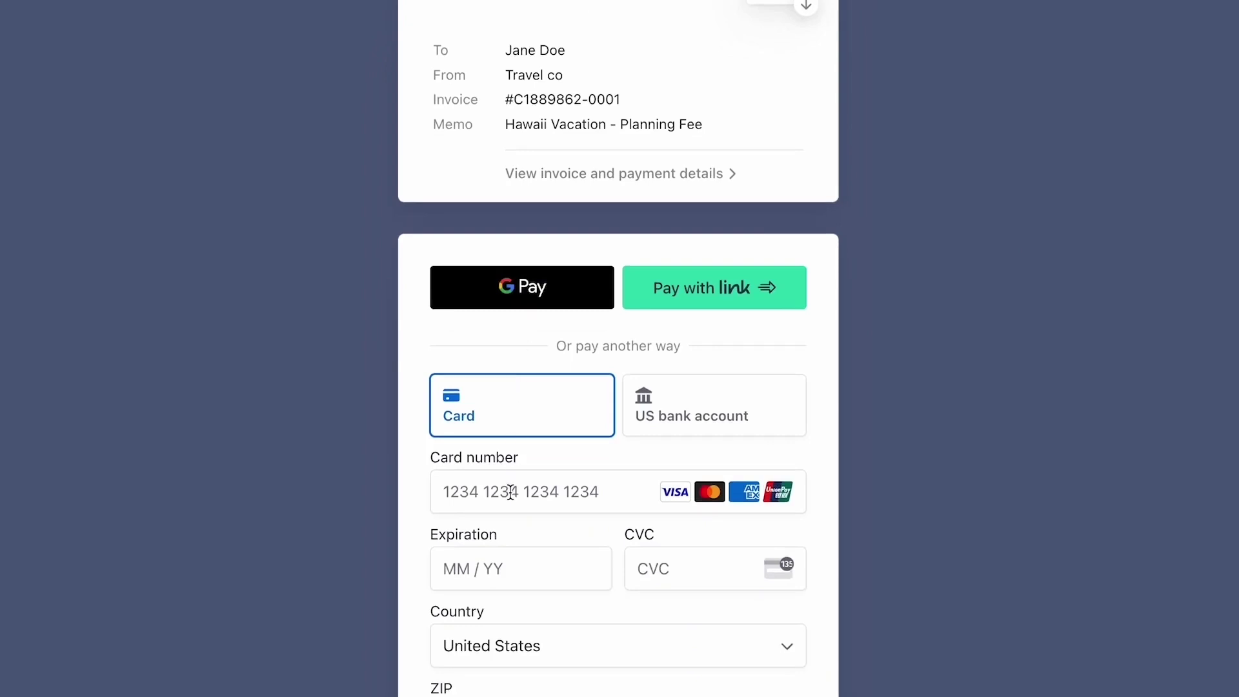
pyautogui.scroll(-3, 858, 419)
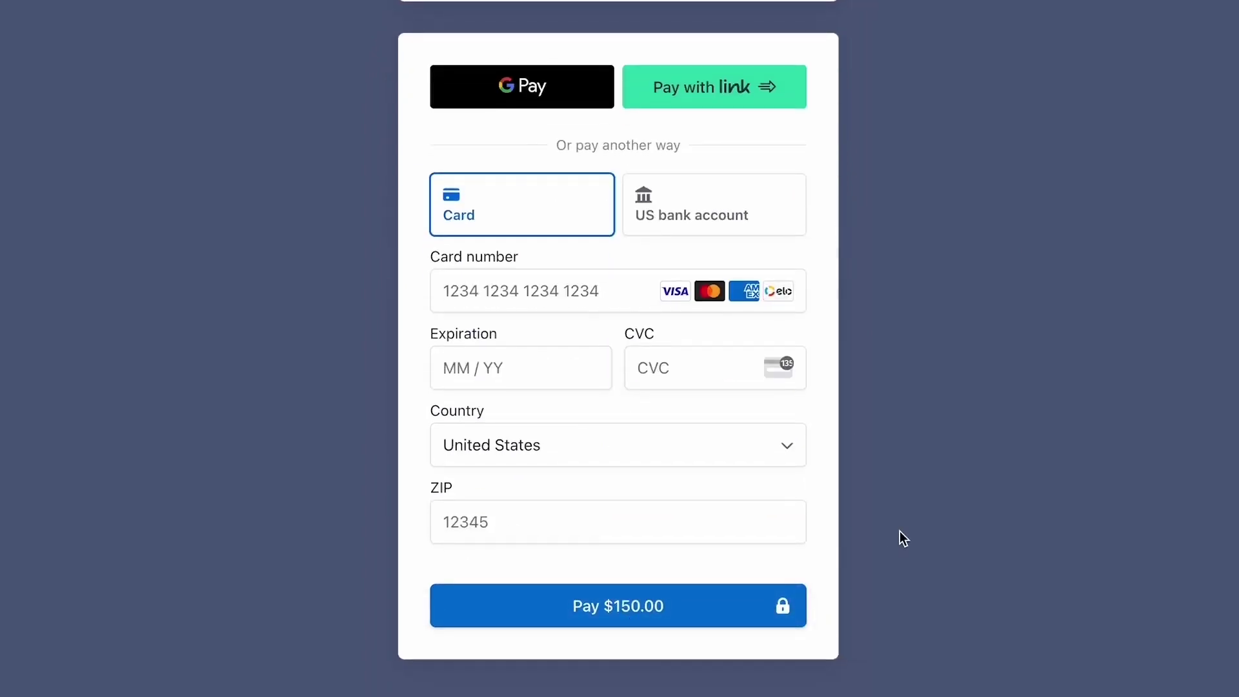
pyautogui.scroll(5, 899, 532)
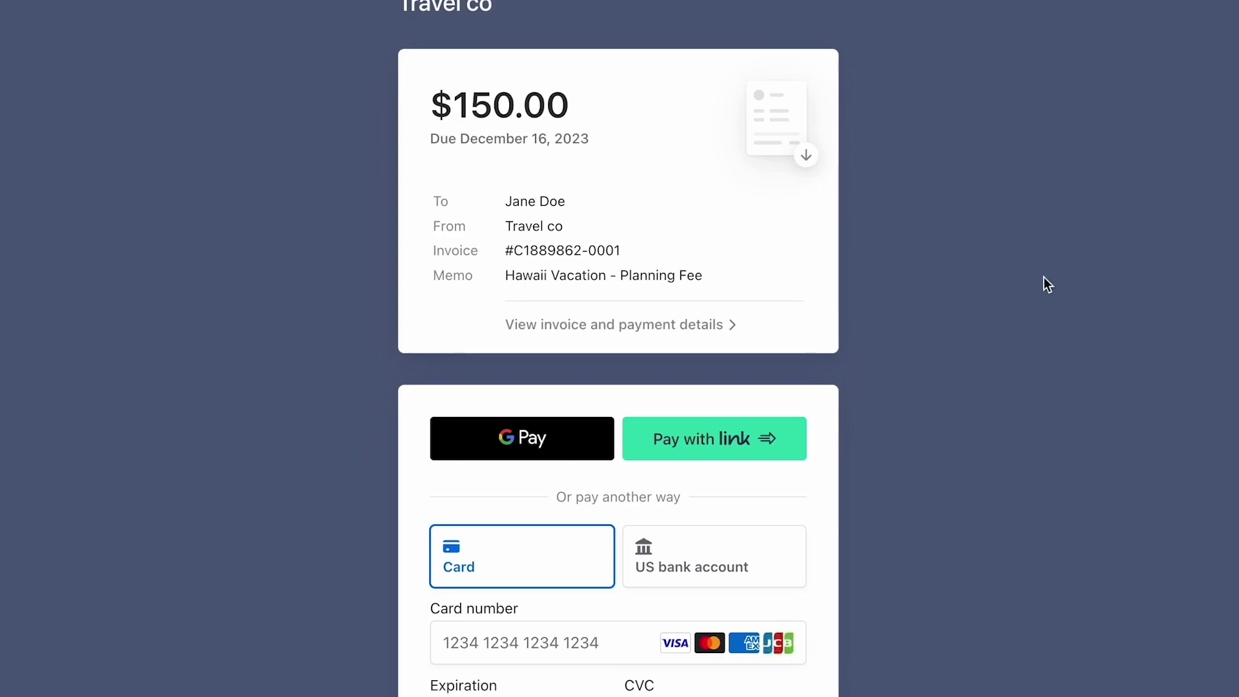
pyautogui.scroll(1, 906, 434)
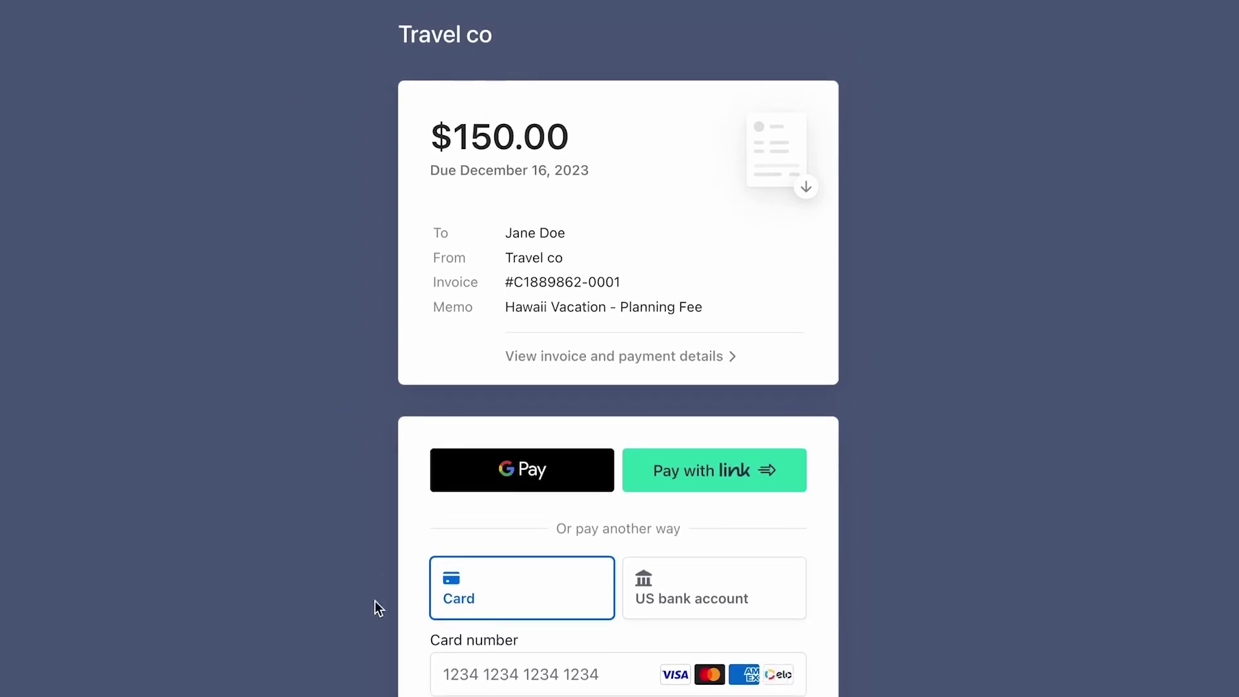
pyautogui.scroll(-3, 374, 602)
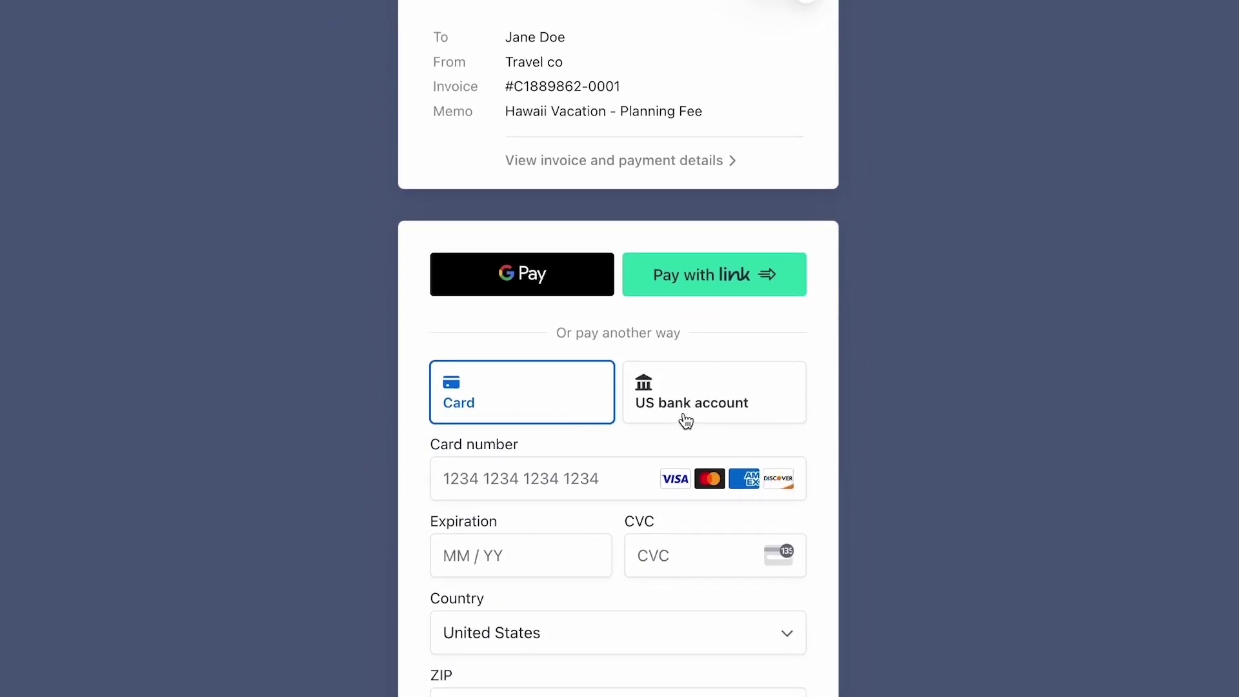
pyautogui.scroll(-2, 932, 432)
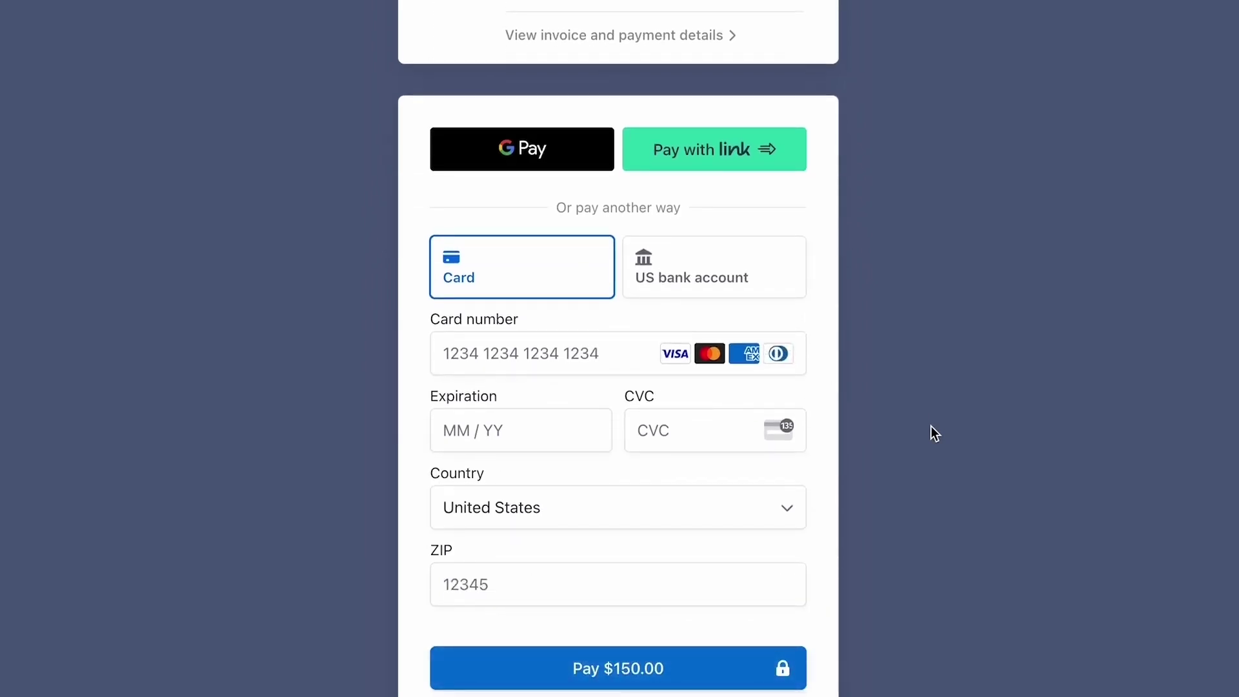
pyautogui.scroll(5, 933, 433)
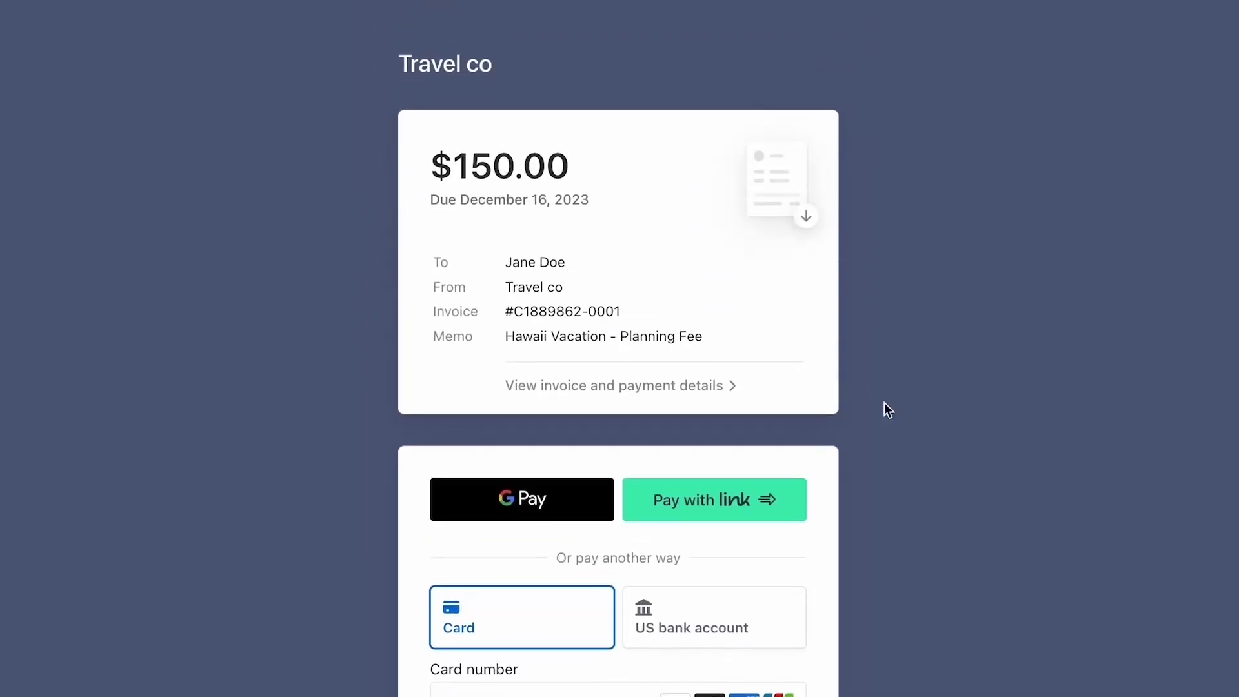